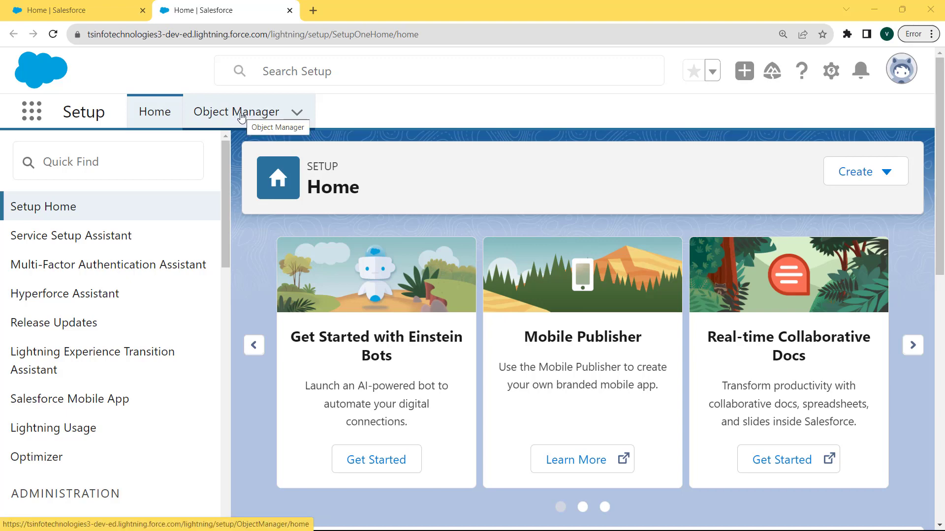
# - Find the Case object in Object Manager by searching for "case" and open its Fields & Relationships
pyautogui.click(240, 116)
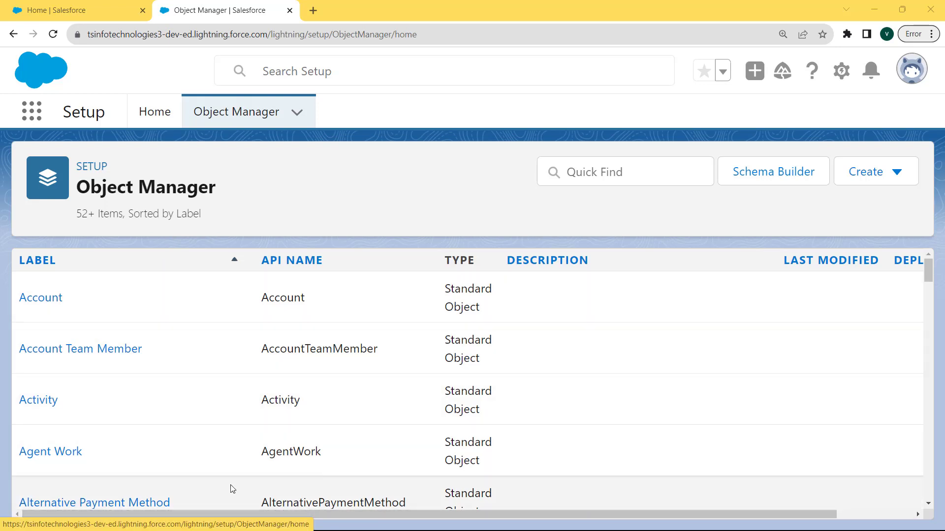
pyautogui.click(579, 171)
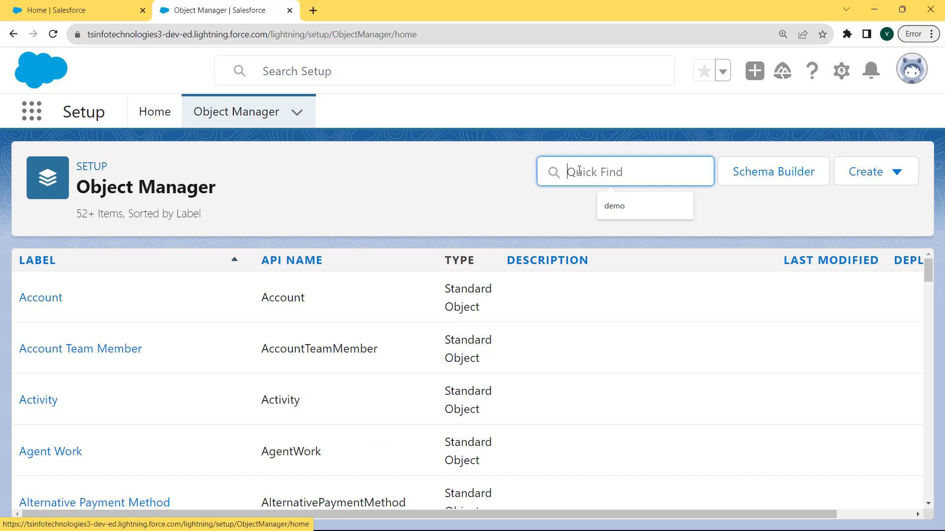
pyautogui.write('case')
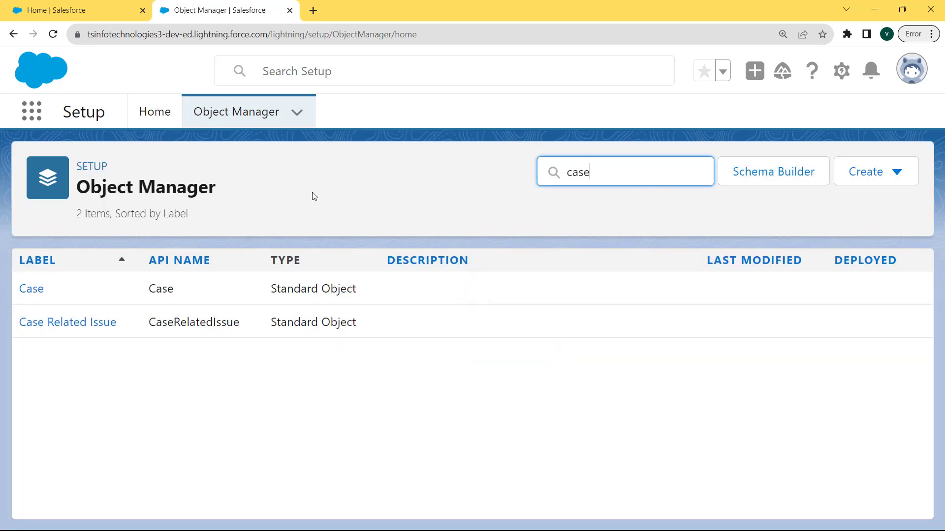
pyautogui.click(30, 291)
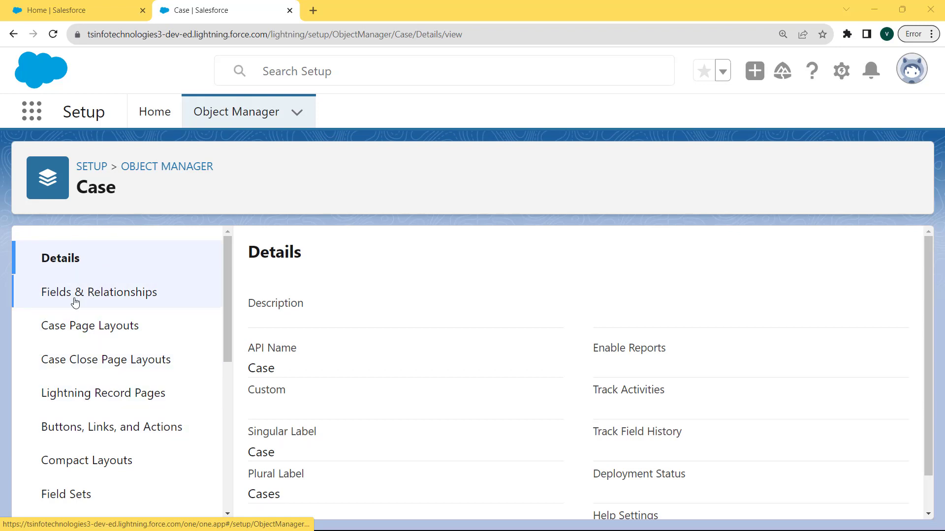
pyautogui.click(113, 293)
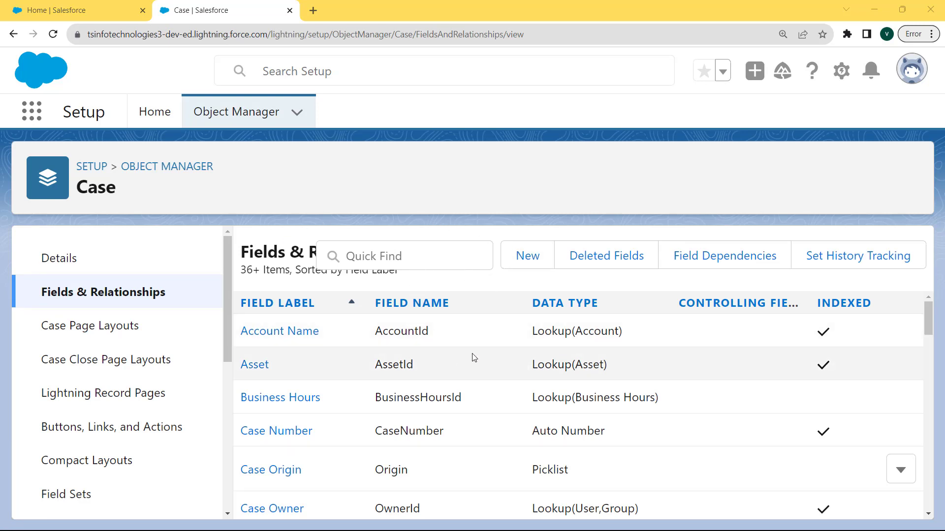
# - Start a new custom field on the Case object and choose URL as its data type
pyautogui.click(536, 256)
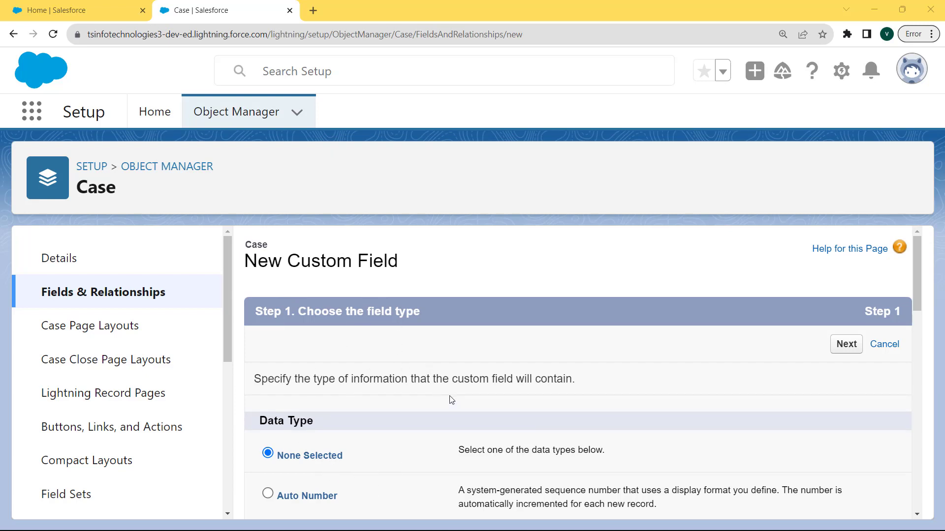
pyautogui.click(917, 260)
pyautogui.moveTo(917, 260); pyautogui.dragTo(935, 462)
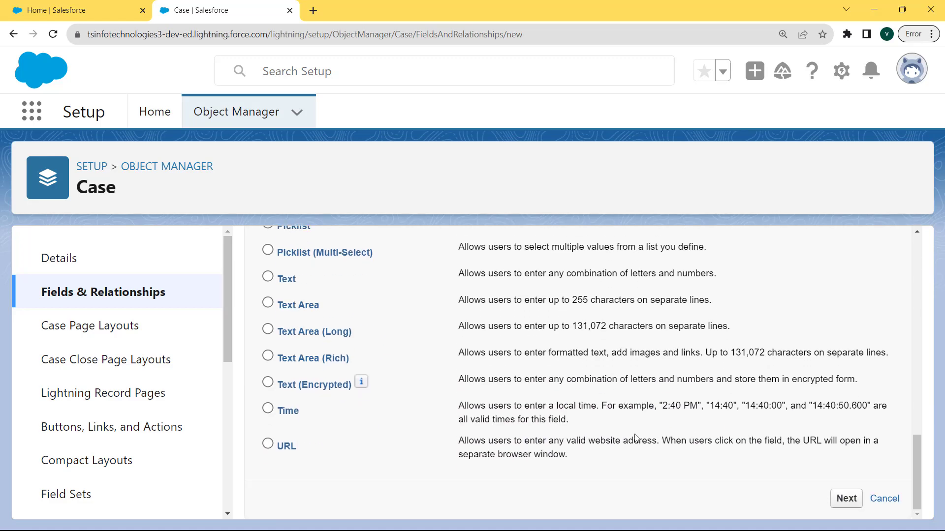
pyautogui.click(268, 445)
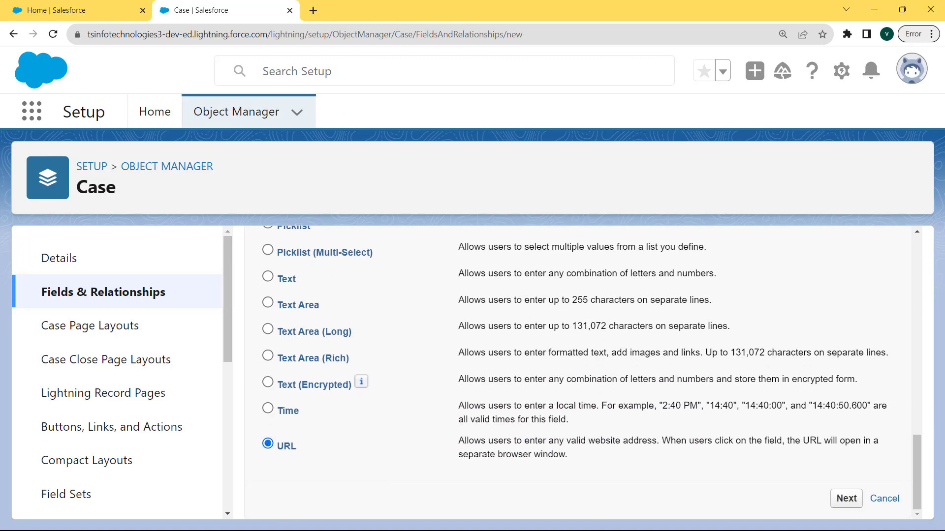
pyautogui.click(840, 499)
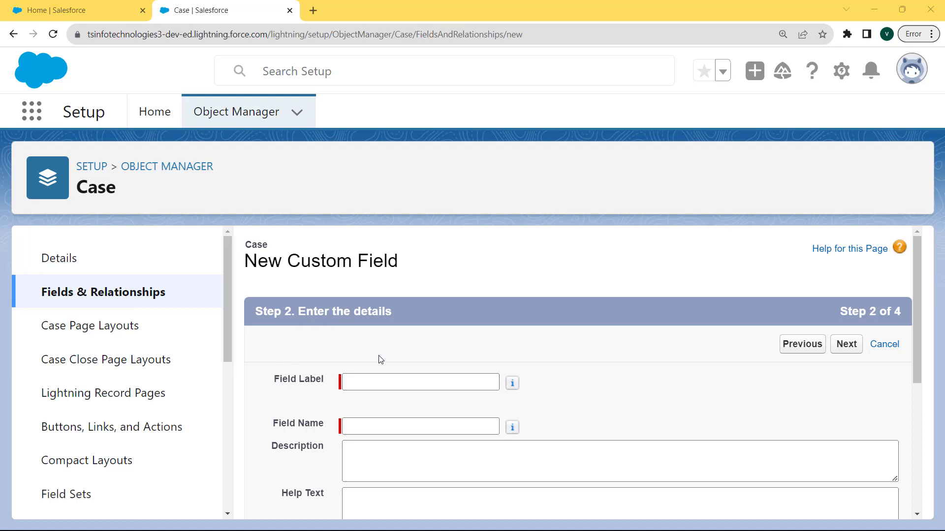
# - Enter the field label "Website Documentation" with the field name Website_Documentation and continue to field-level security
pyautogui.click(380, 379)
pyautogui.write('Website Documentation')
pyautogui.moveTo(477, 384); pyautogui.dragTo(336, 386)
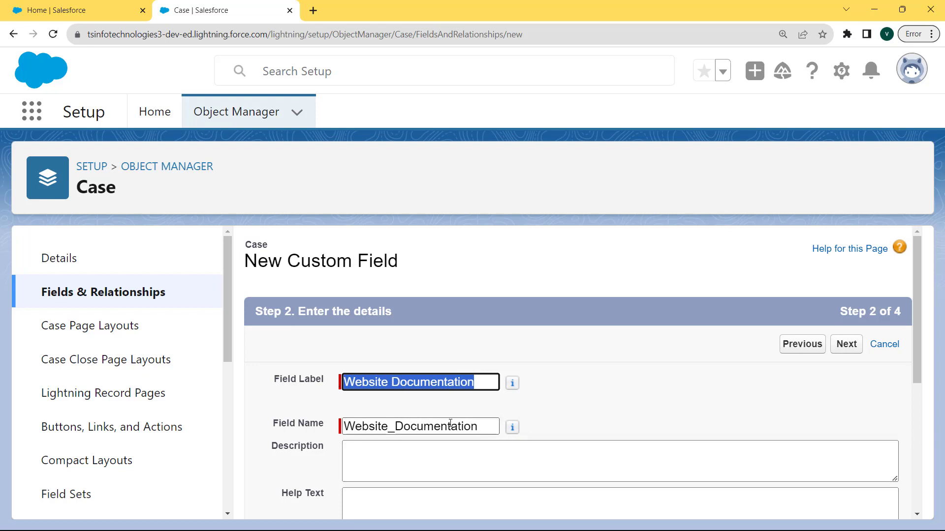
pyautogui.moveTo(474, 426); pyautogui.dragTo(340, 424)
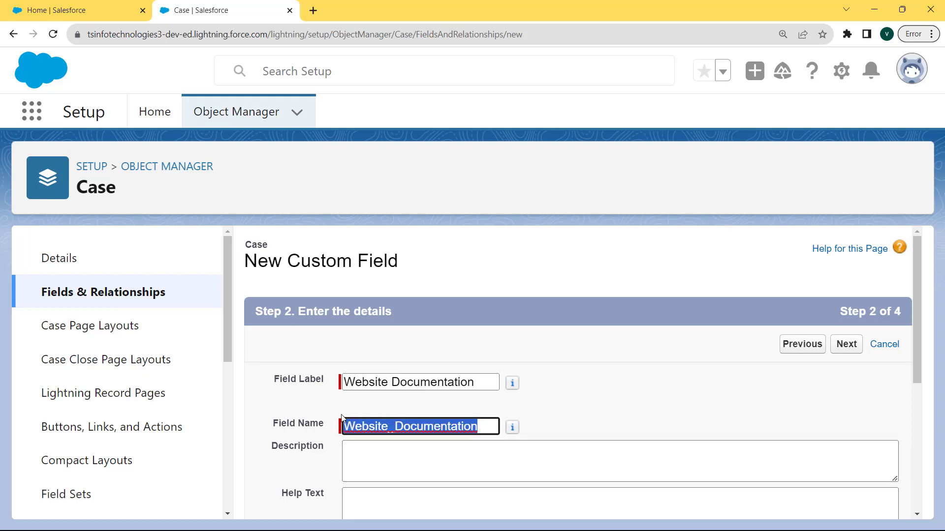
pyautogui.click(388, 455)
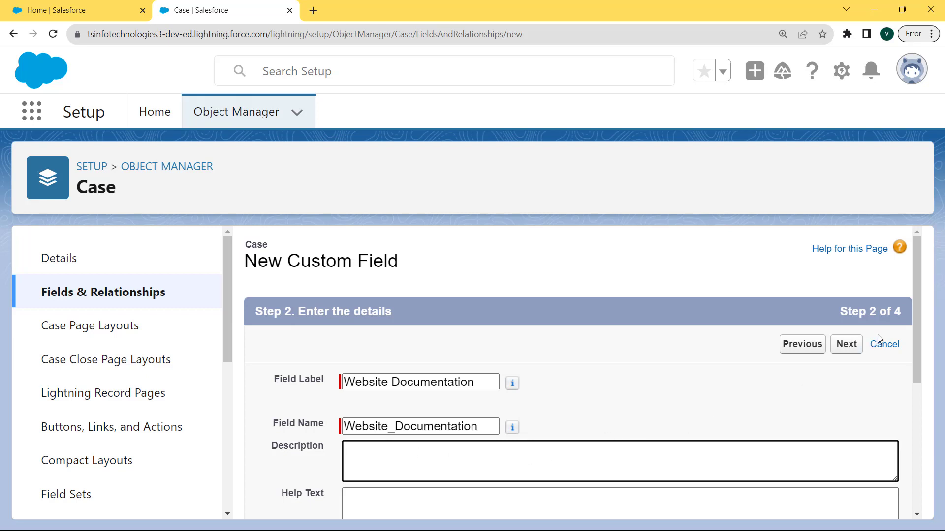
pyautogui.click(847, 346)
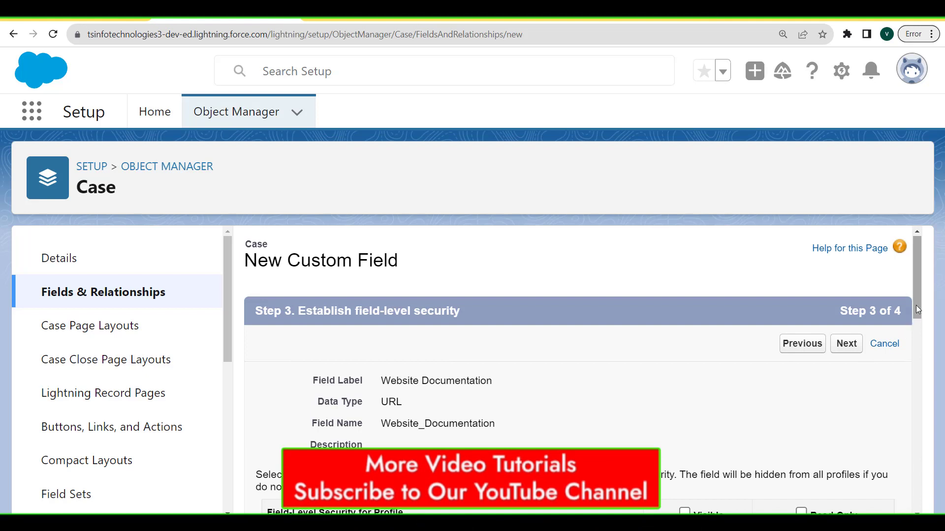
# - Make the Website Documentation field visible to all profiles and save it with the default page layouts
pyautogui.moveTo(916, 305); pyautogui.dragTo(917, 338)
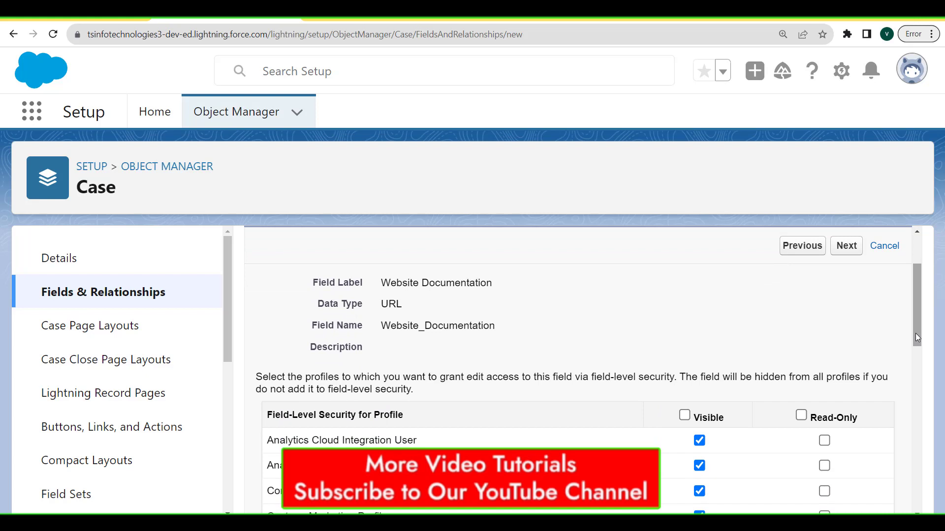
pyautogui.click(685, 416)
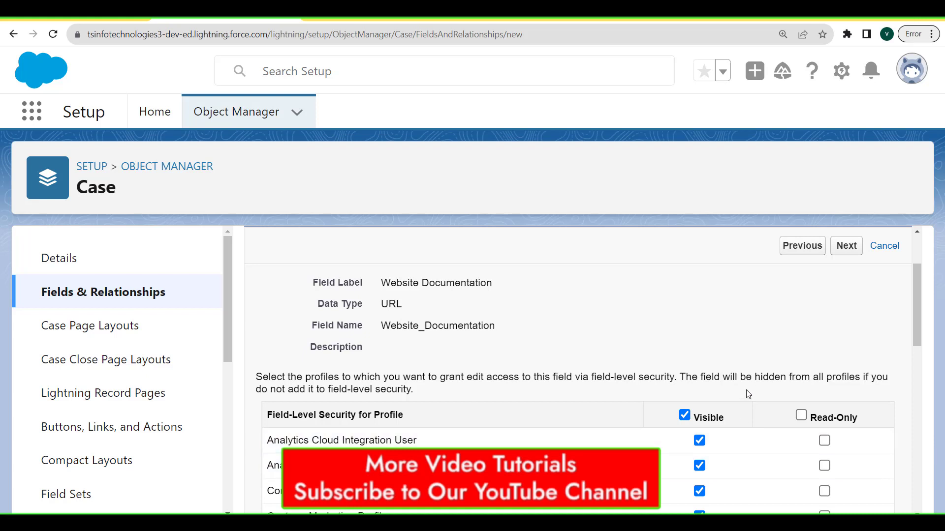
pyautogui.click(847, 247)
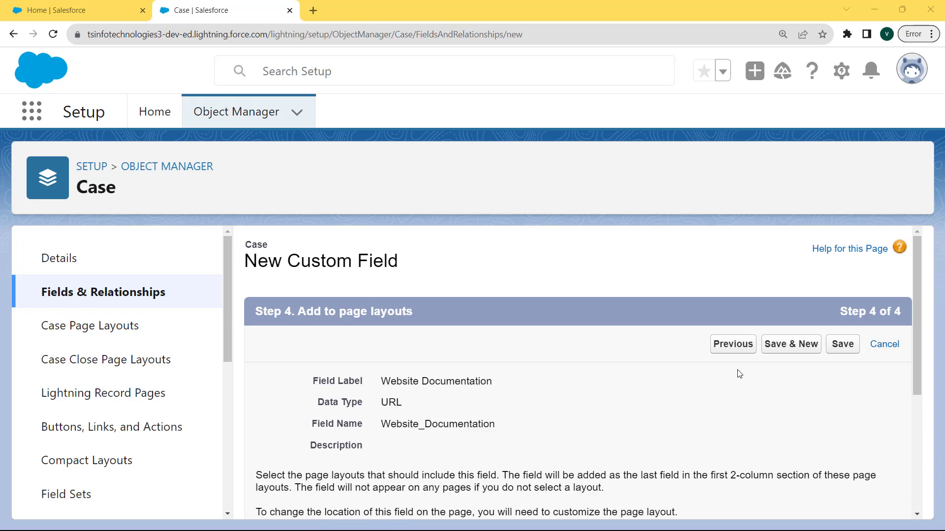
pyautogui.click(842, 344)
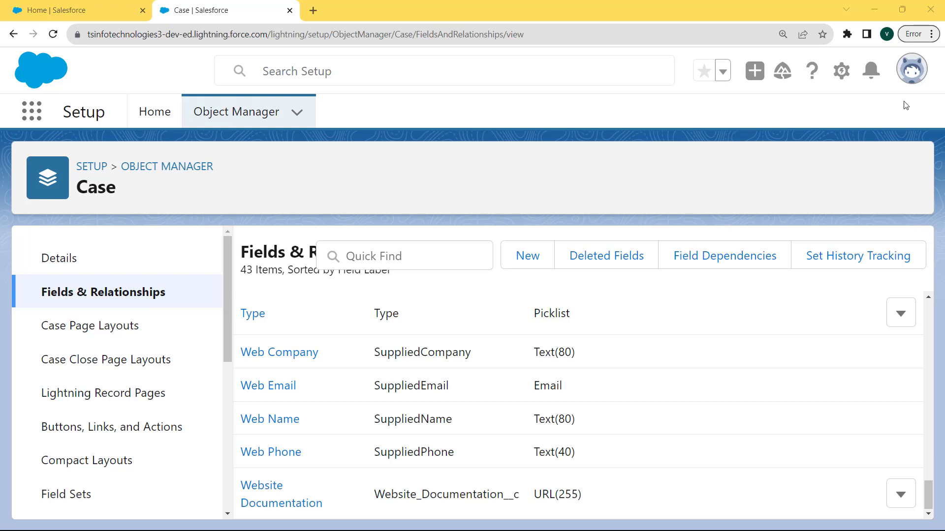
# - Switch to Salesforce Classic and open its Setup page
pyautogui.click(913, 74)
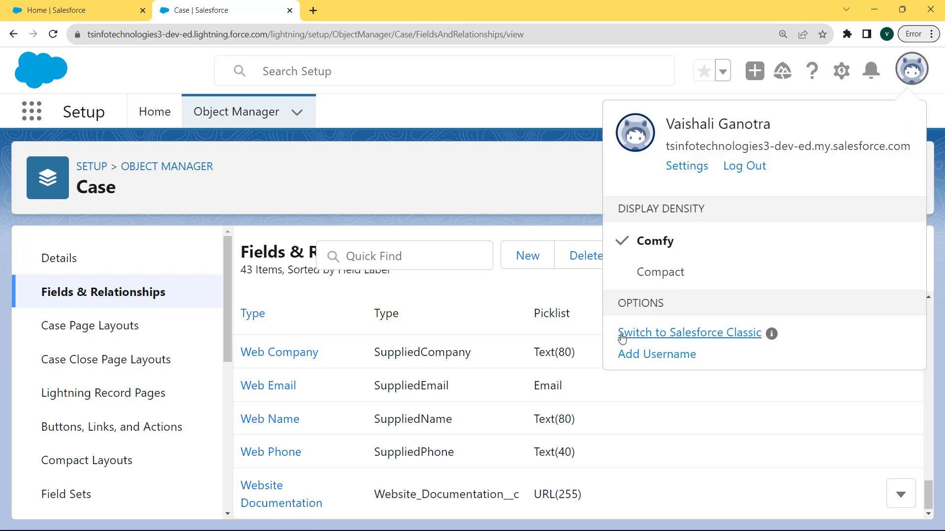
pyautogui.click(657, 334)
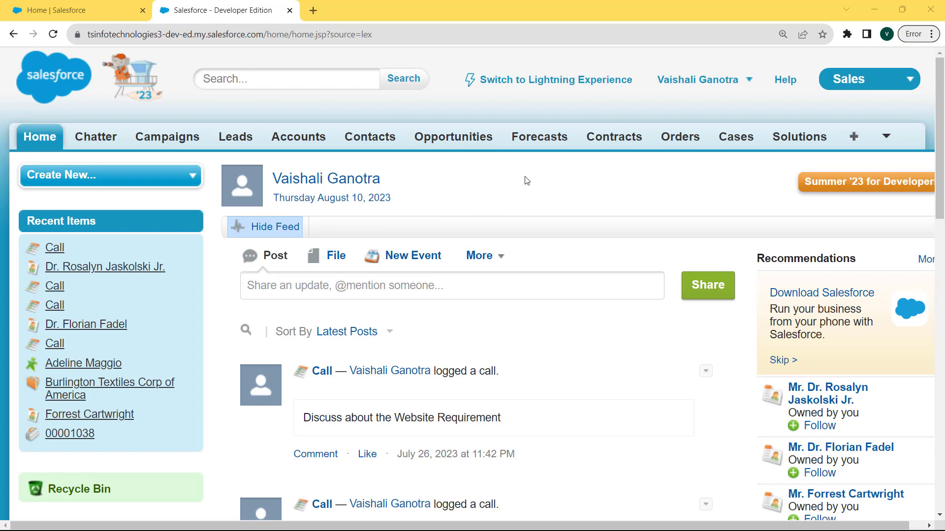
pyautogui.click(750, 81)
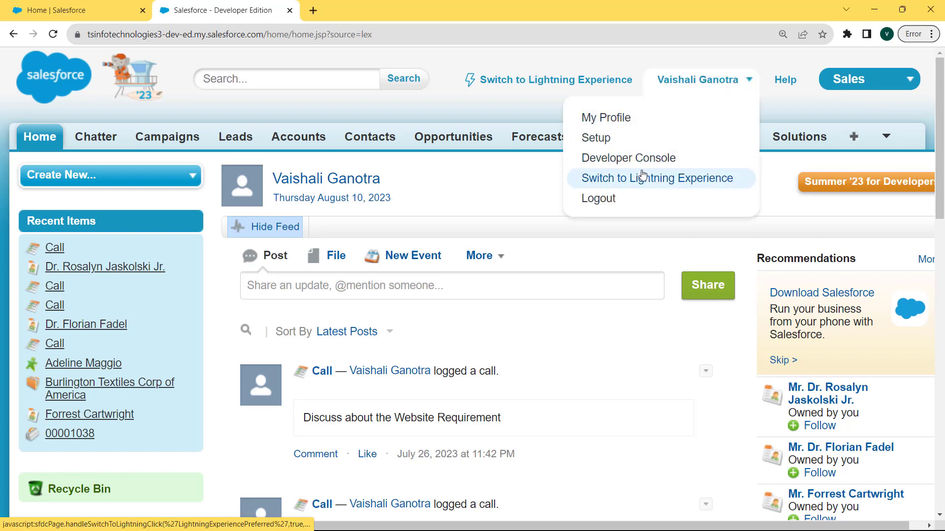
pyautogui.click(601, 147)
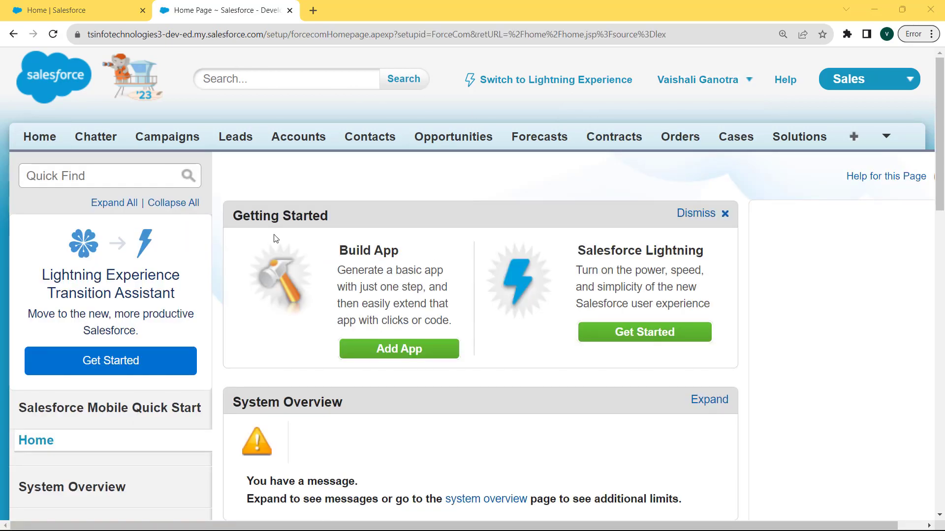
# - Search Setup for "lead" and open the Fields page of the Leads object
pyautogui.click(137, 174)
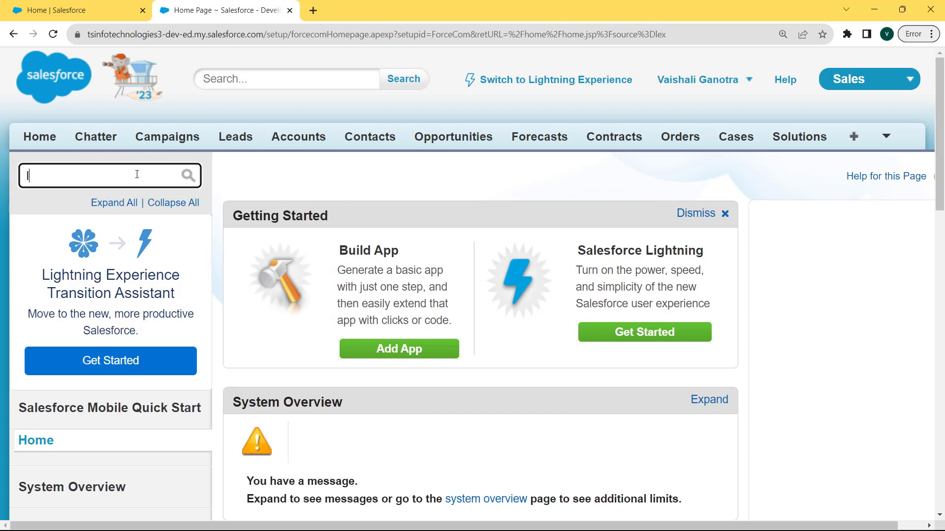
pyautogui.write('lead')
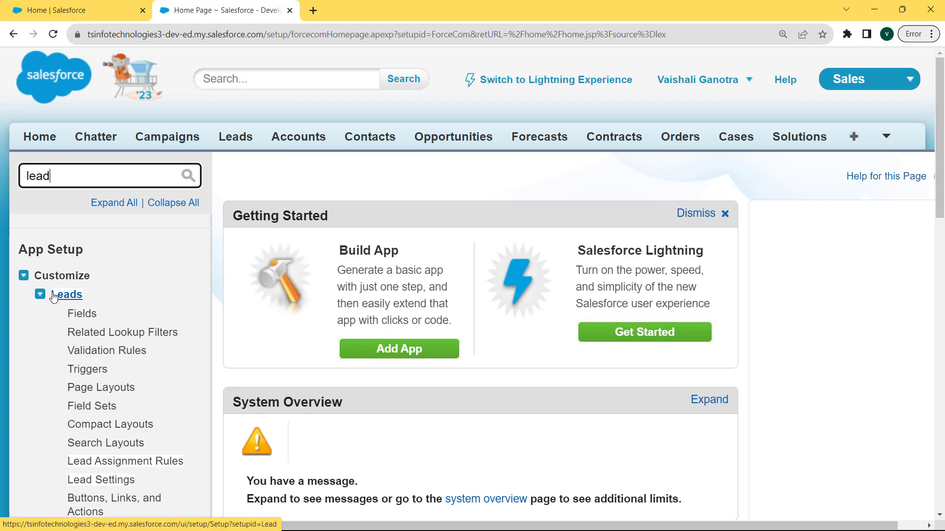
pyautogui.click(91, 318)
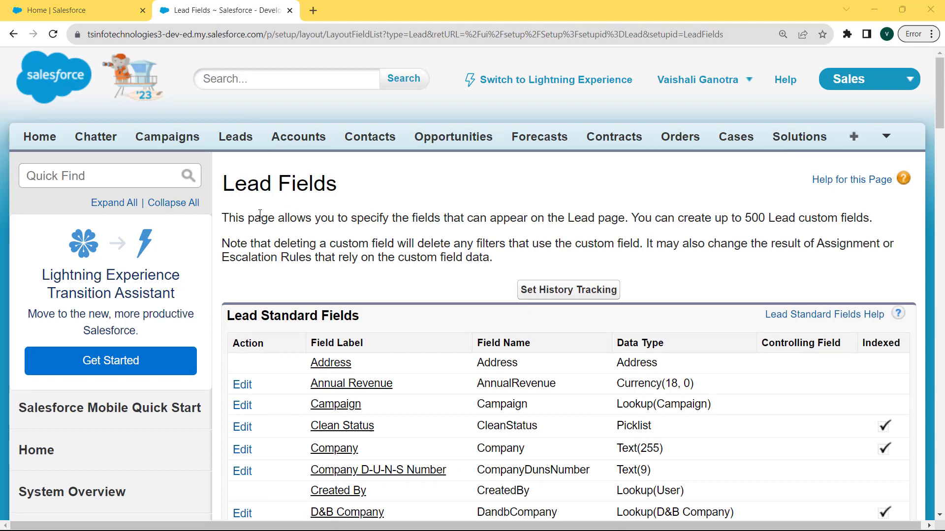
# - Start a new custom field under Lead Custom Fields & Relationships and choose URL as its data type
pyautogui.moveTo(942, 116); pyautogui.dragTo(943, 255)
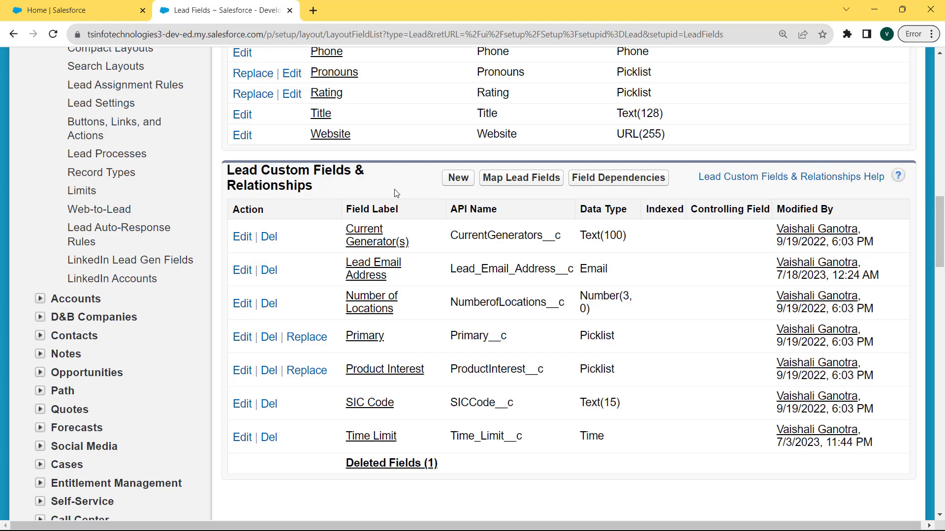
pyautogui.click(466, 179)
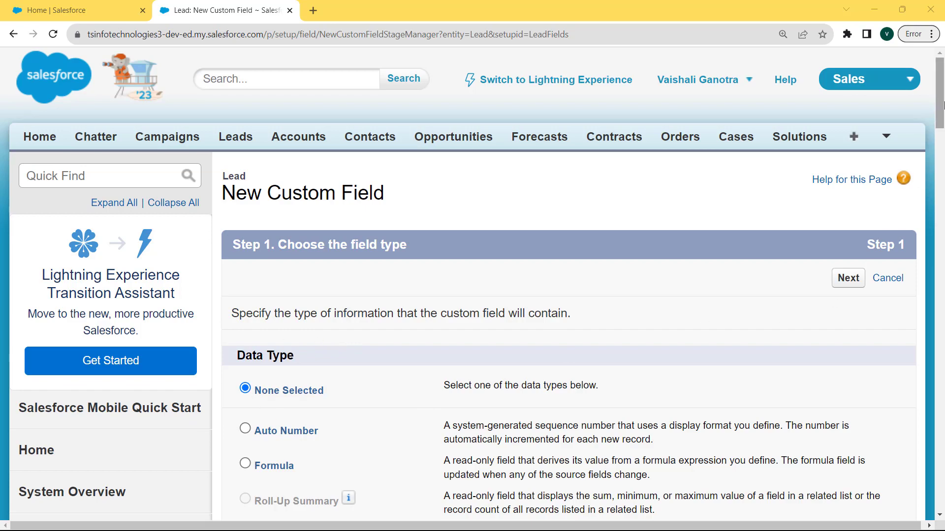
pyautogui.moveTo(941, 107); pyautogui.dragTo(941, 238)
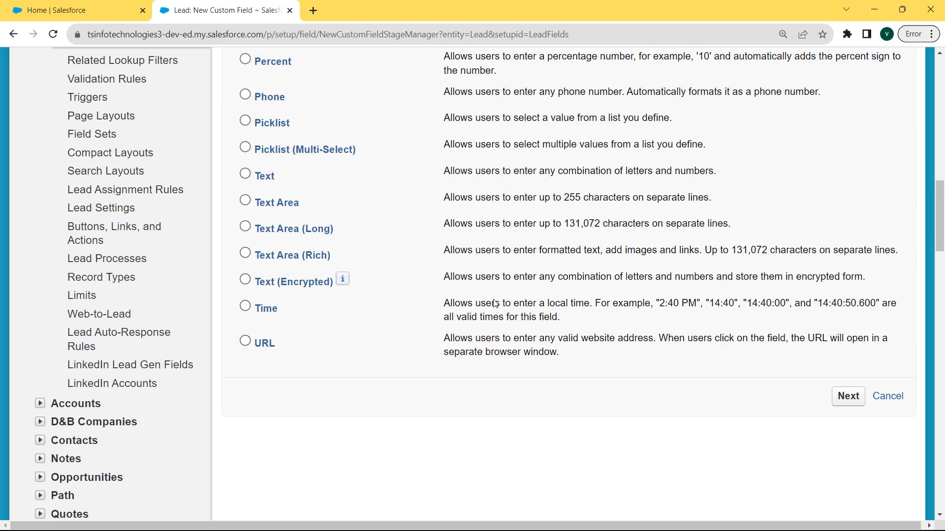
pyautogui.click(245, 341)
pyautogui.click(856, 399)
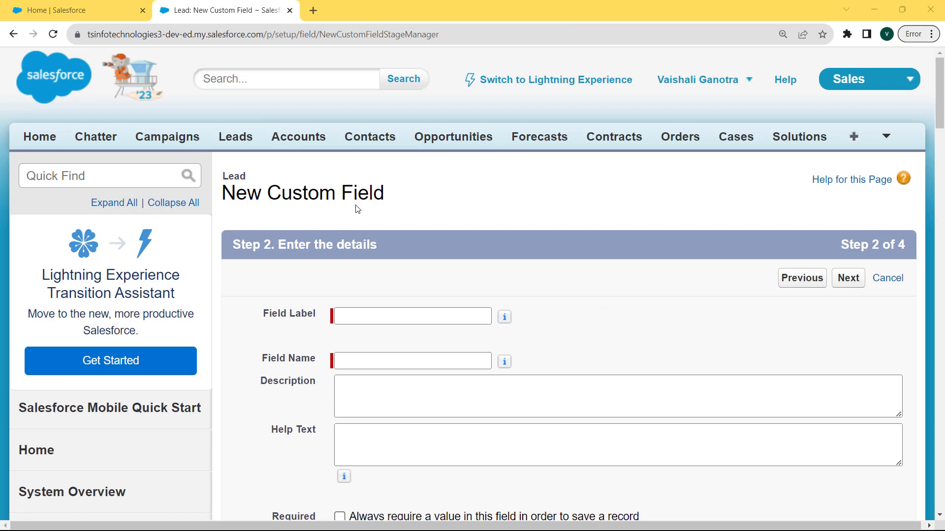
# - Enter the field label "Salesforce Link" with the field name Salesforce_Link and continue to field-level security
pyautogui.click(348, 323)
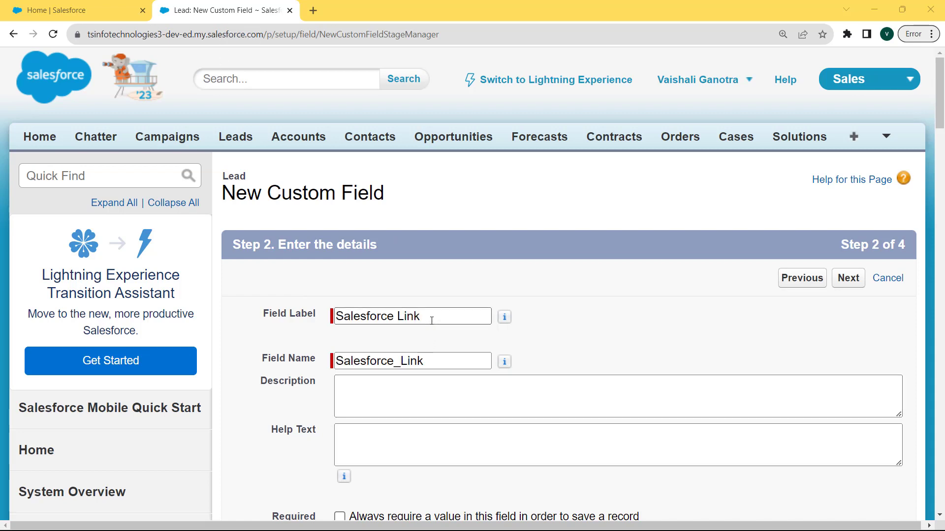
pyautogui.moveTo(432, 321); pyautogui.dragTo(332, 326)
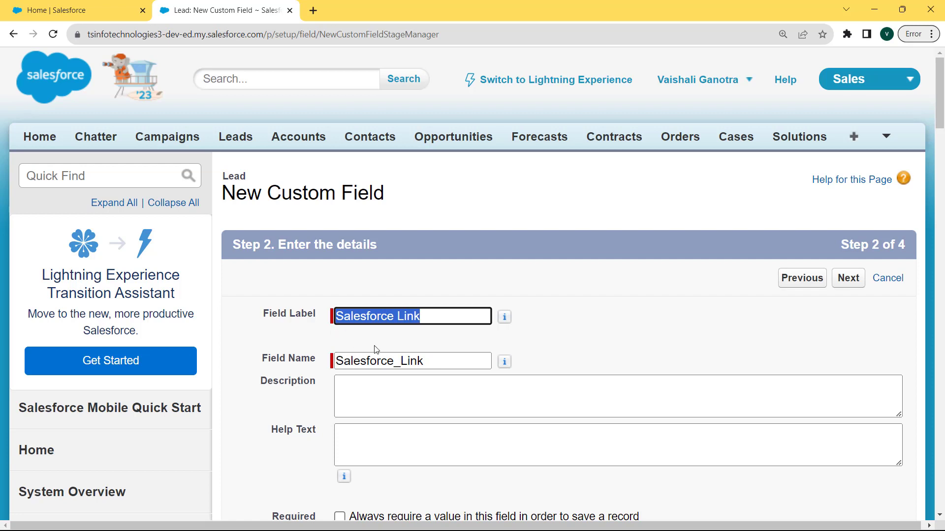
pyautogui.moveTo(442, 359); pyautogui.dragTo(334, 366)
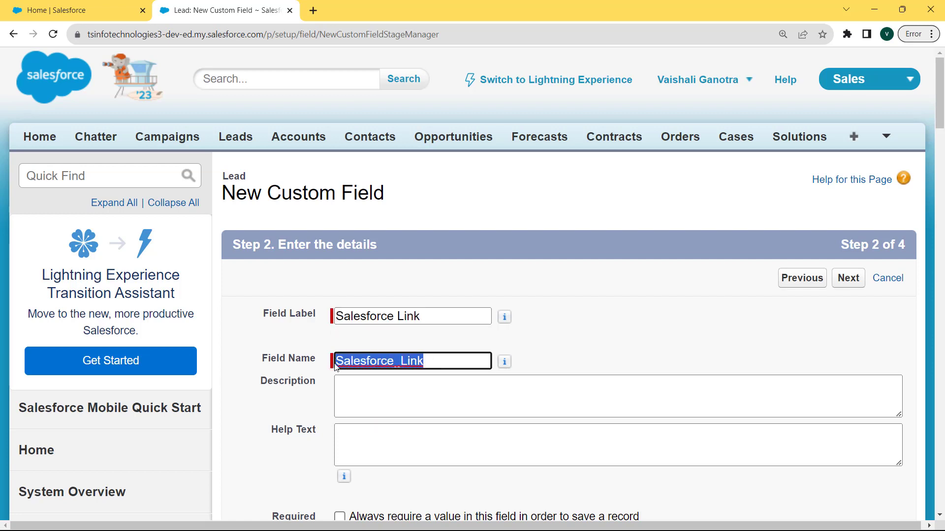
pyautogui.click(415, 401)
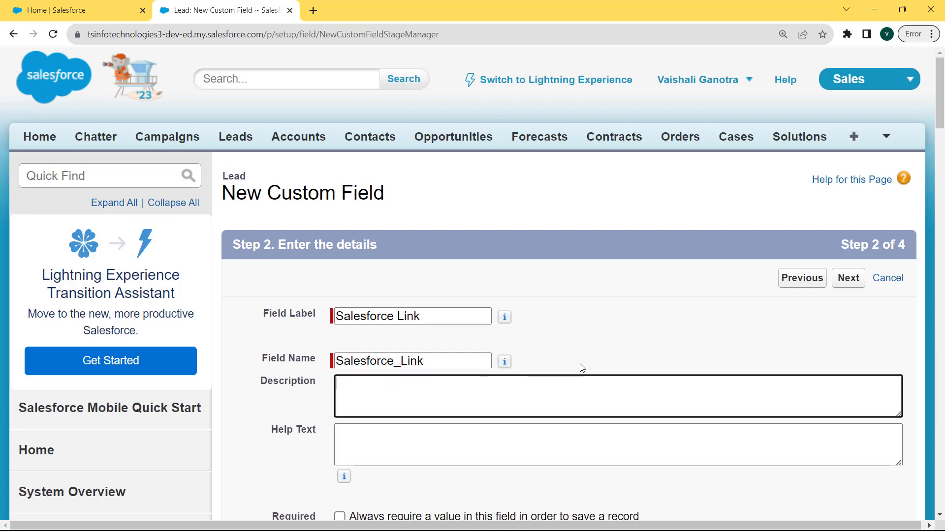
pyautogui.click(845, 282)
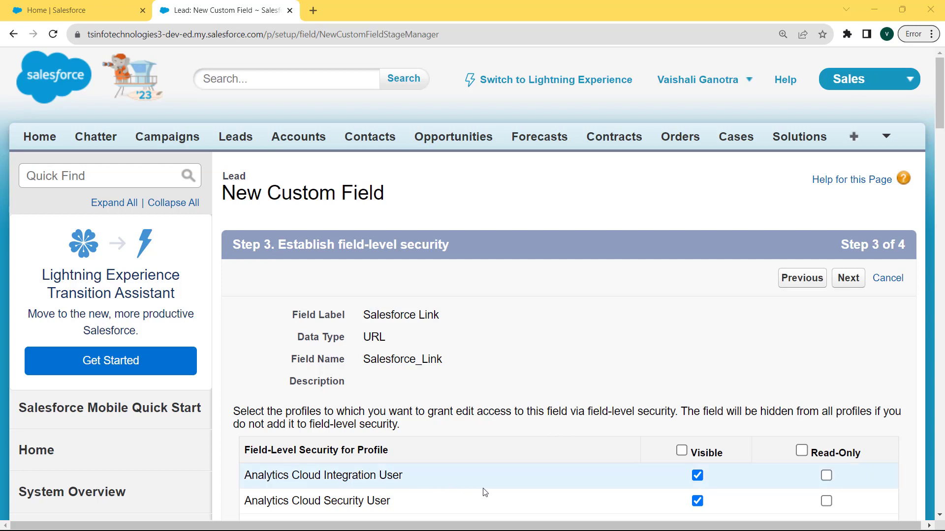
# - Make the Salesforce Link field visible to all profiles and save it with the default lead page layouts
pyautogui.click(682, 453)
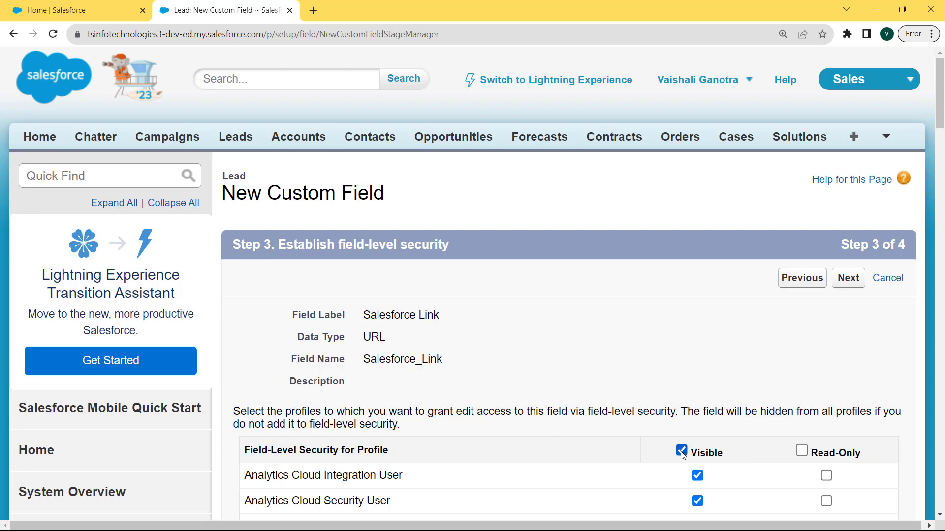
pyautogui.click(848, 279)
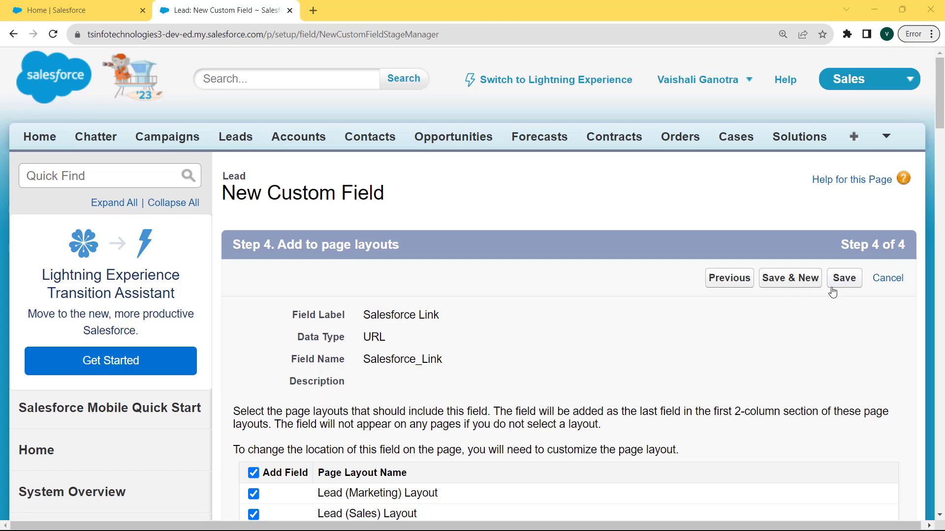
pyautogui.click(844, 280)
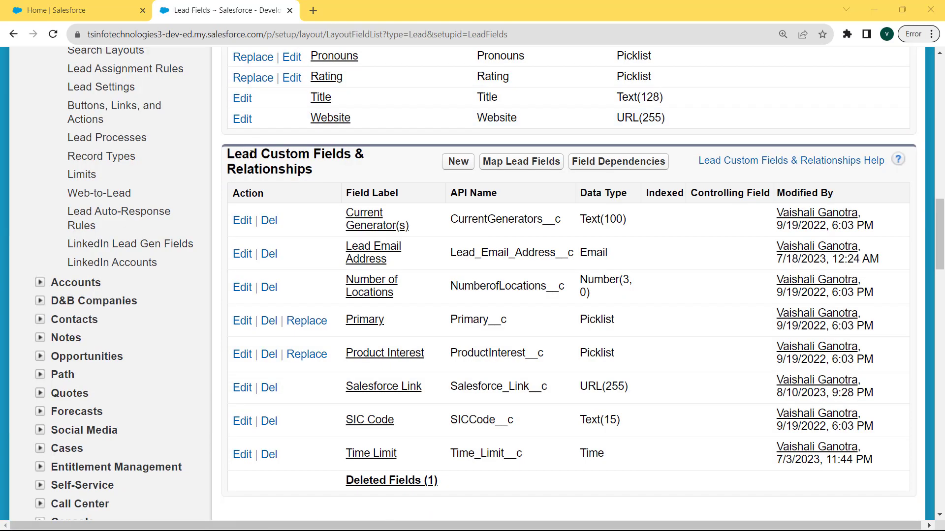